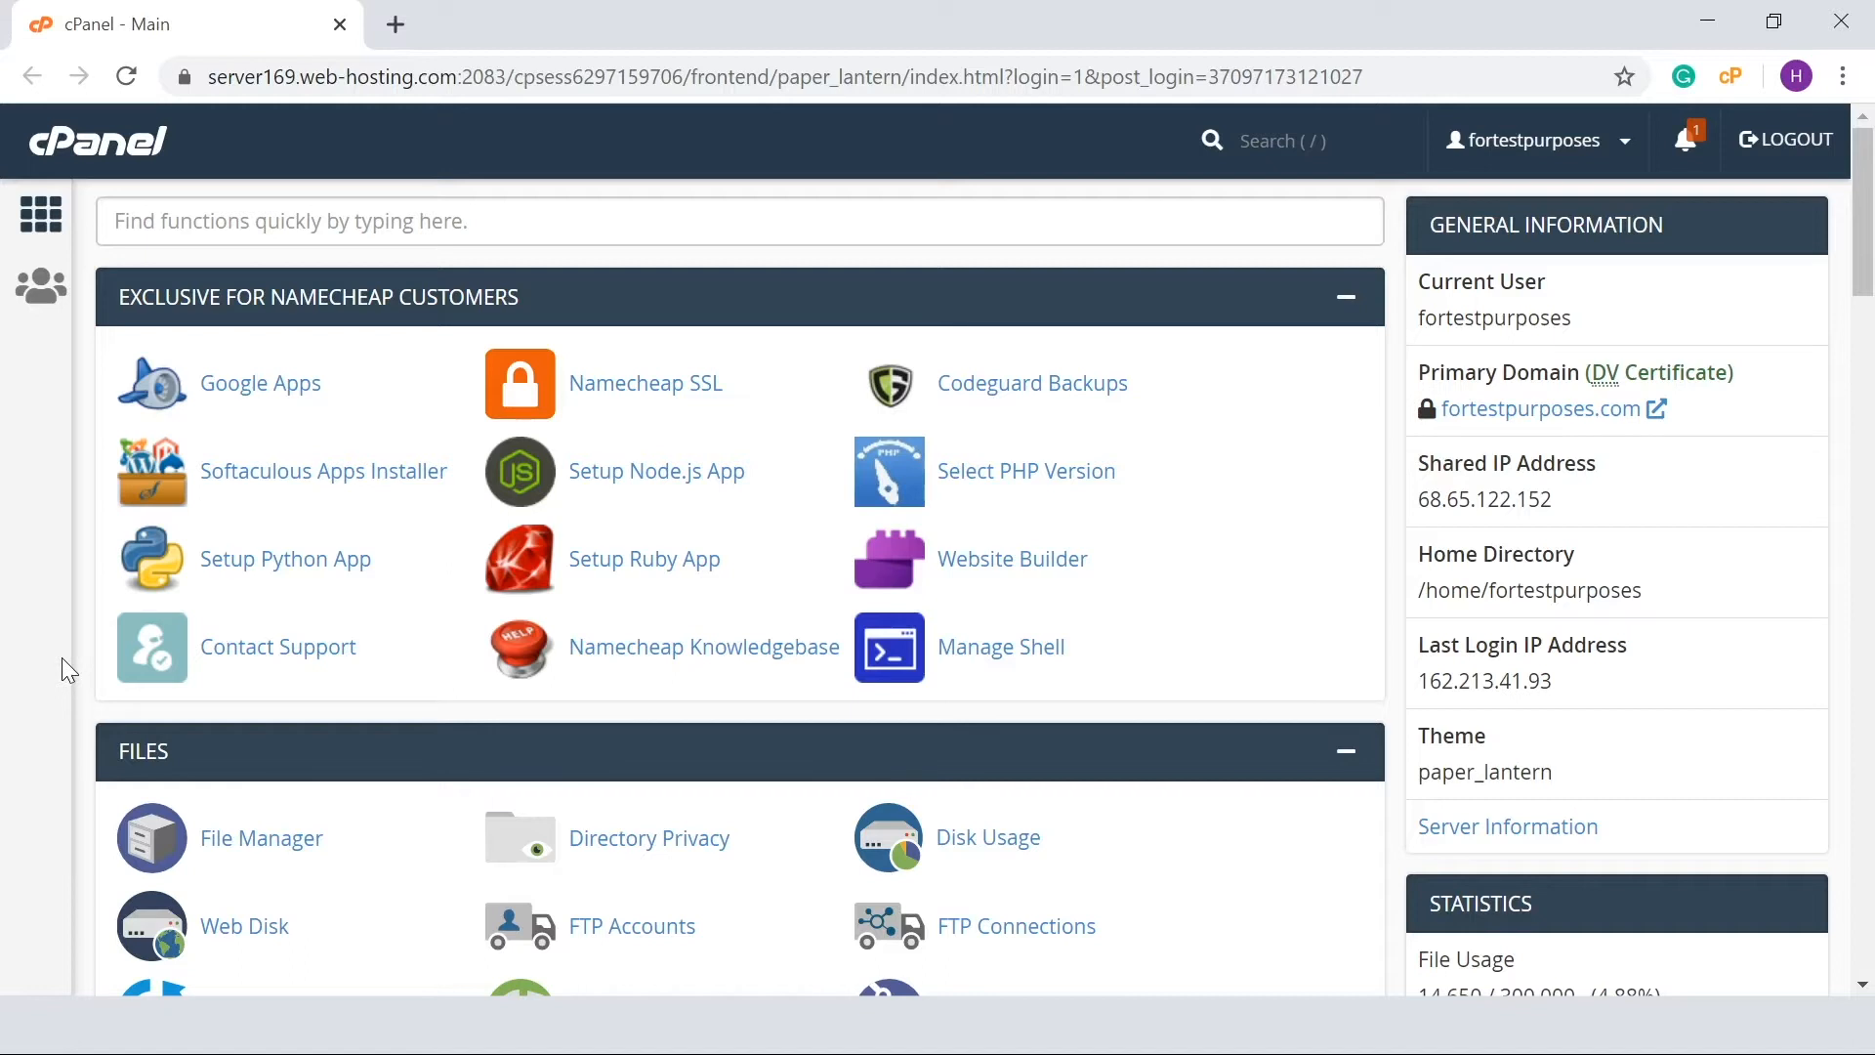
Go into File Manager and select the public_html folder in the home directory.
click(308, 843)
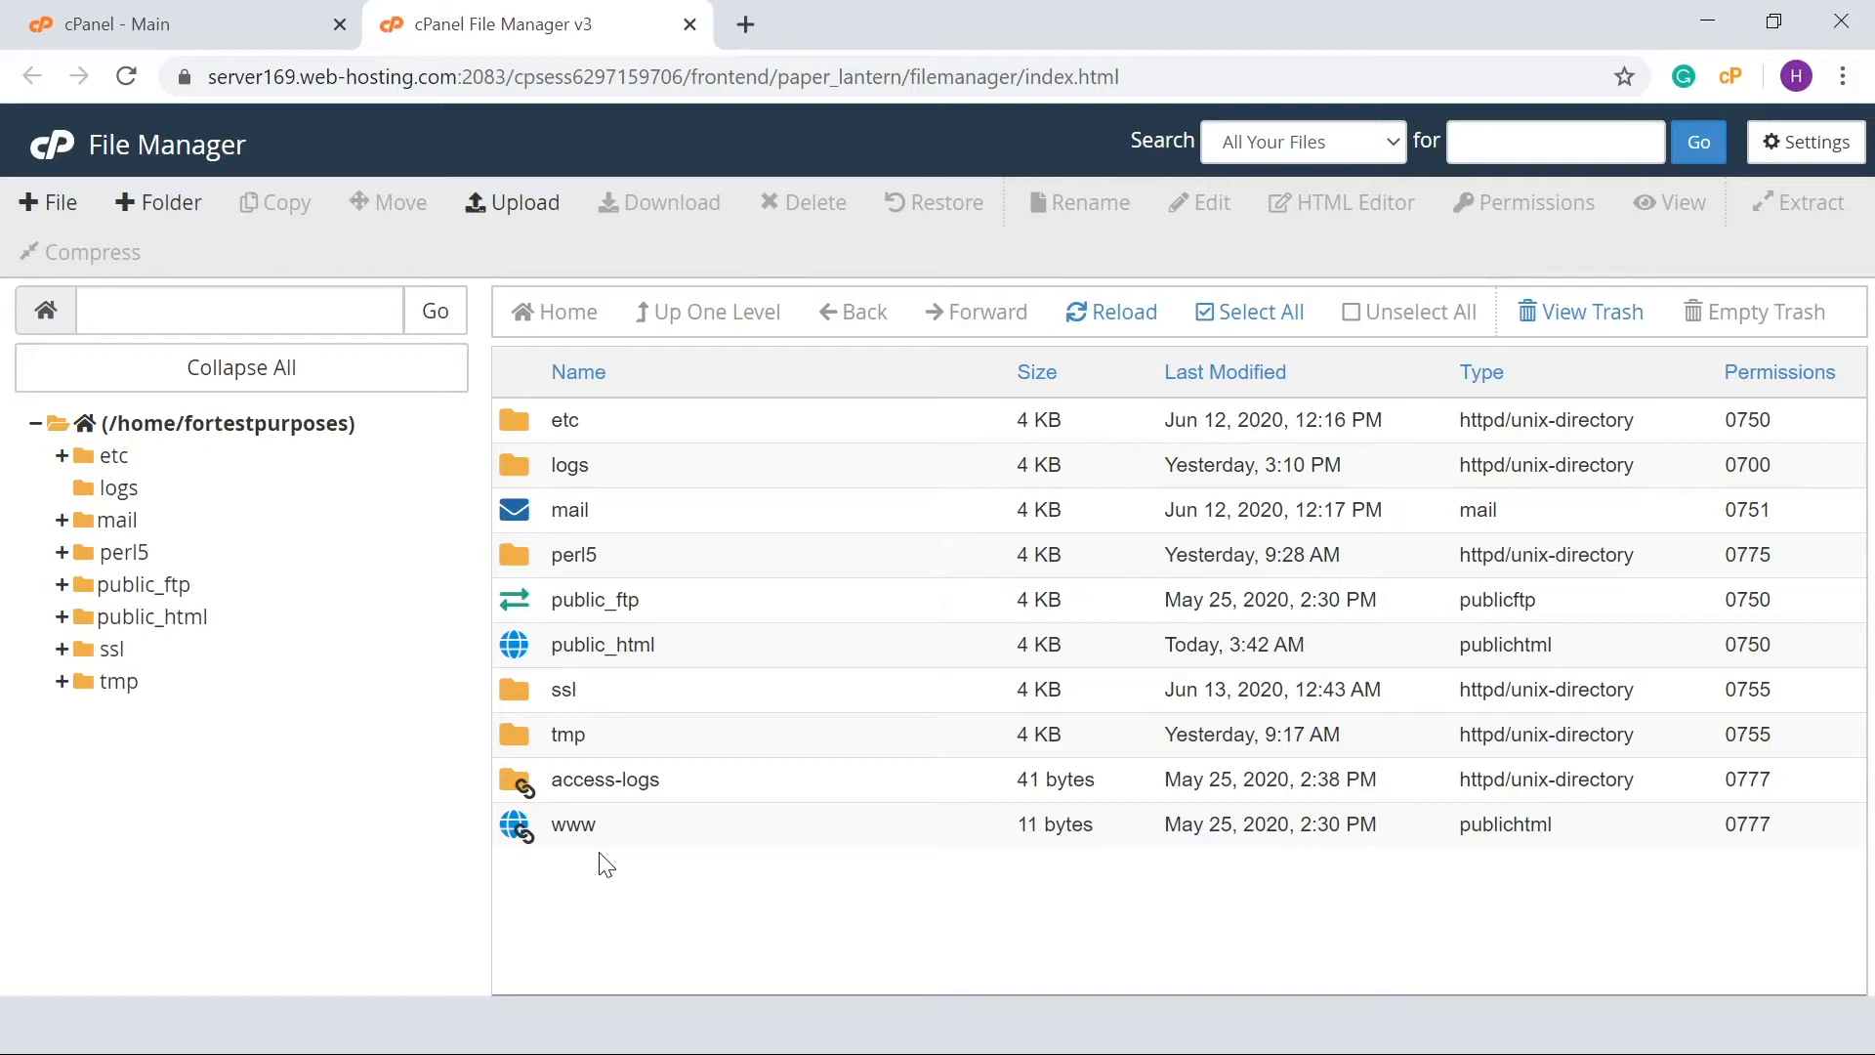
click(690, 649)
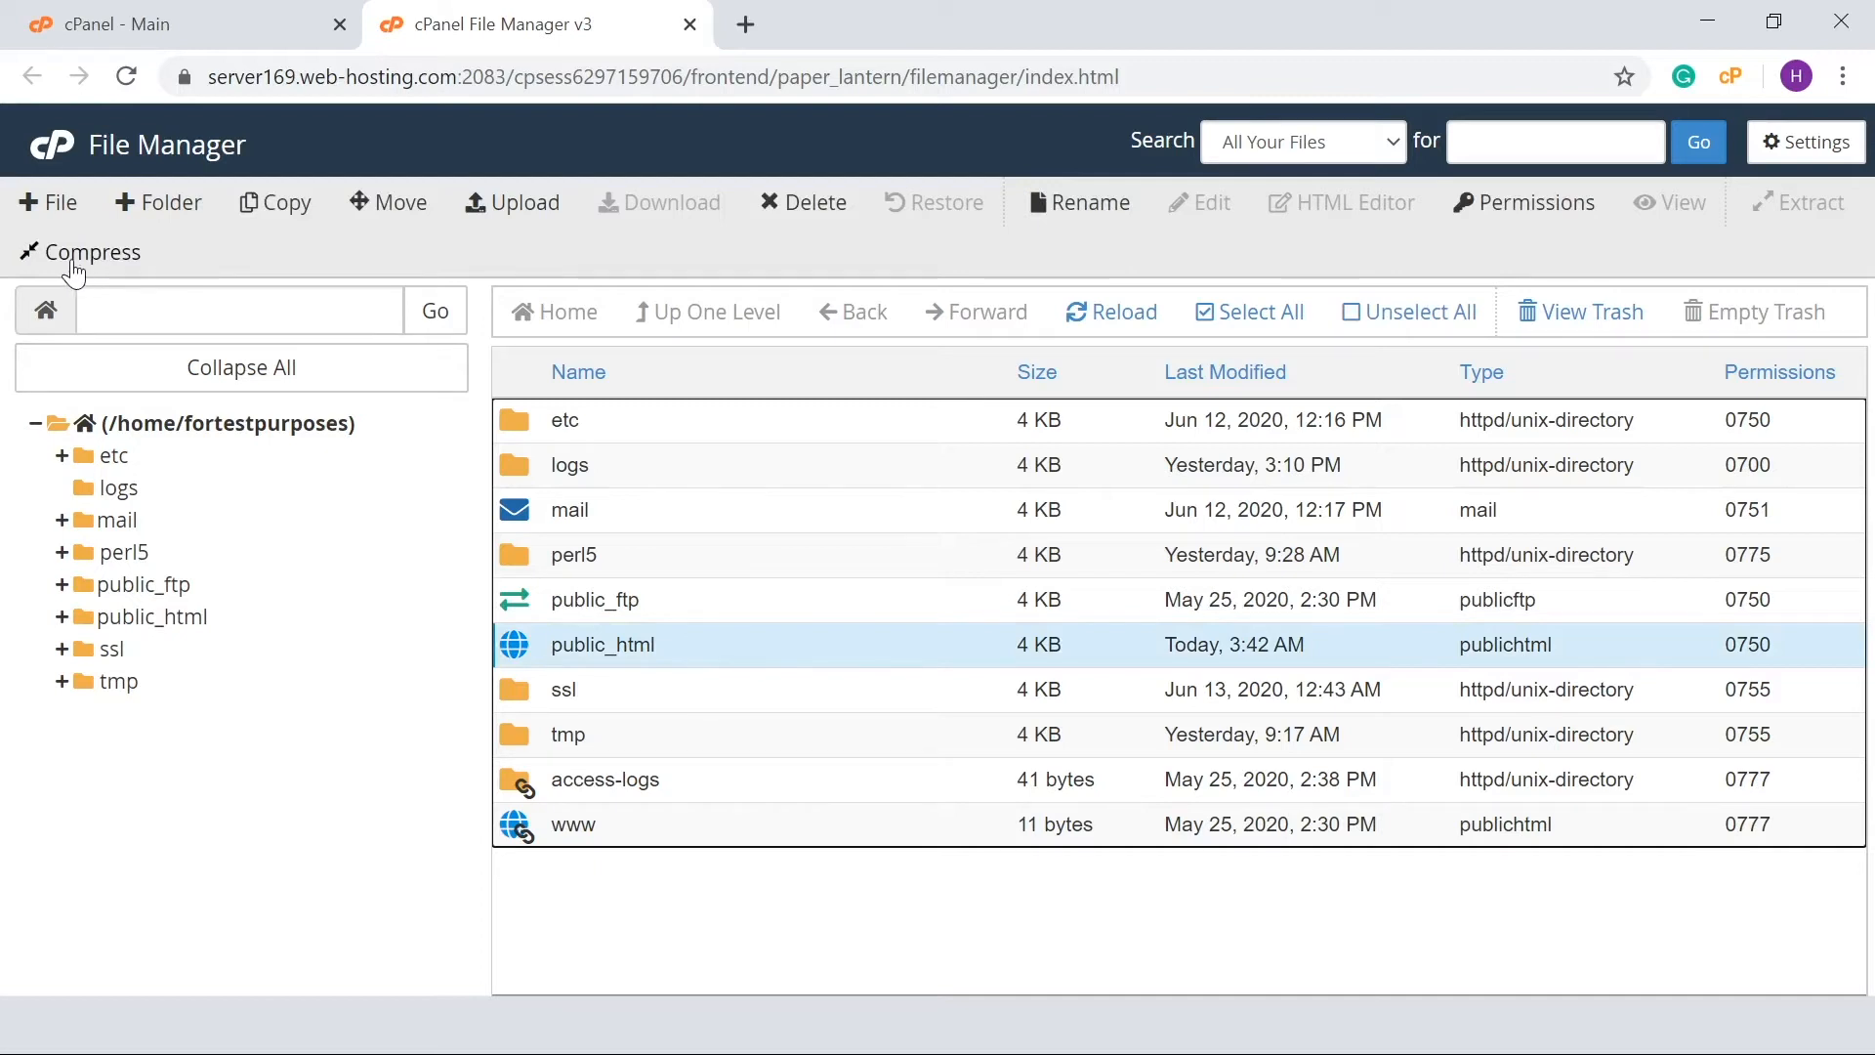
Compress public_html as a Zip Archive, creating public_html.zip in the home directory.
right_click(712, 652)
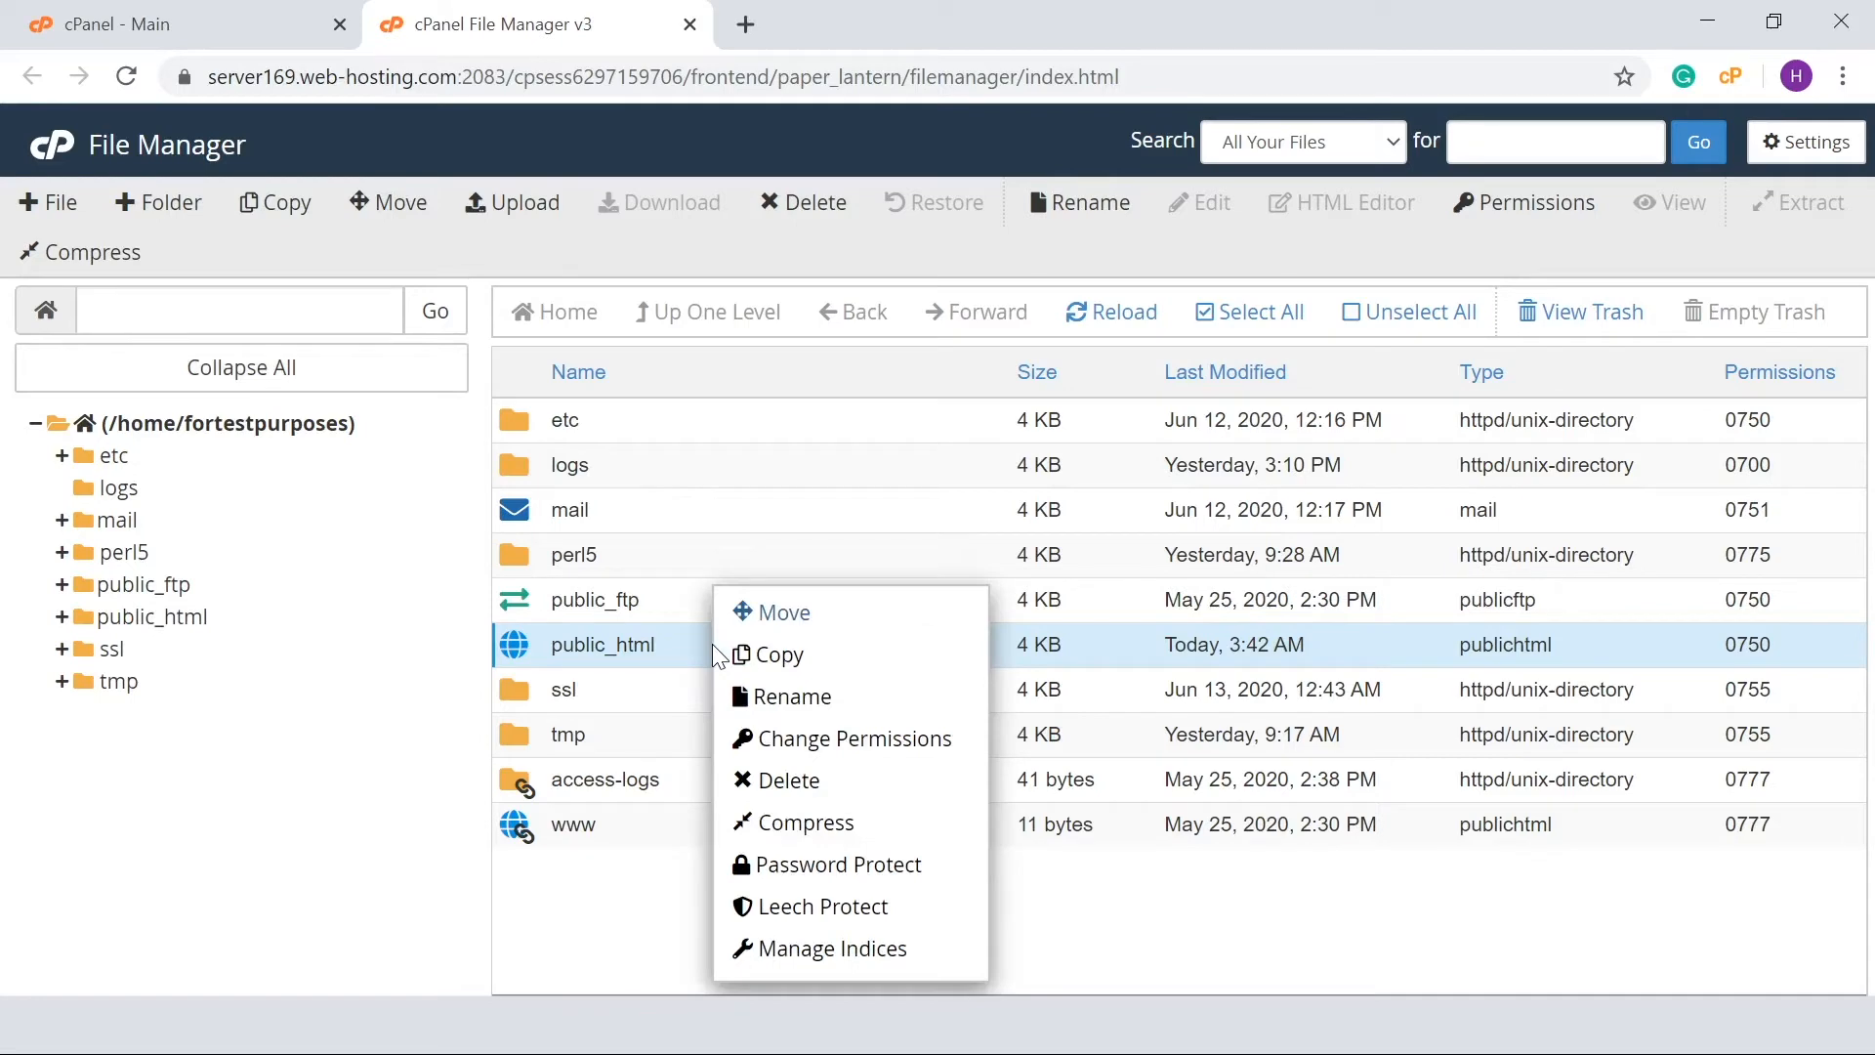
click(780, 821)
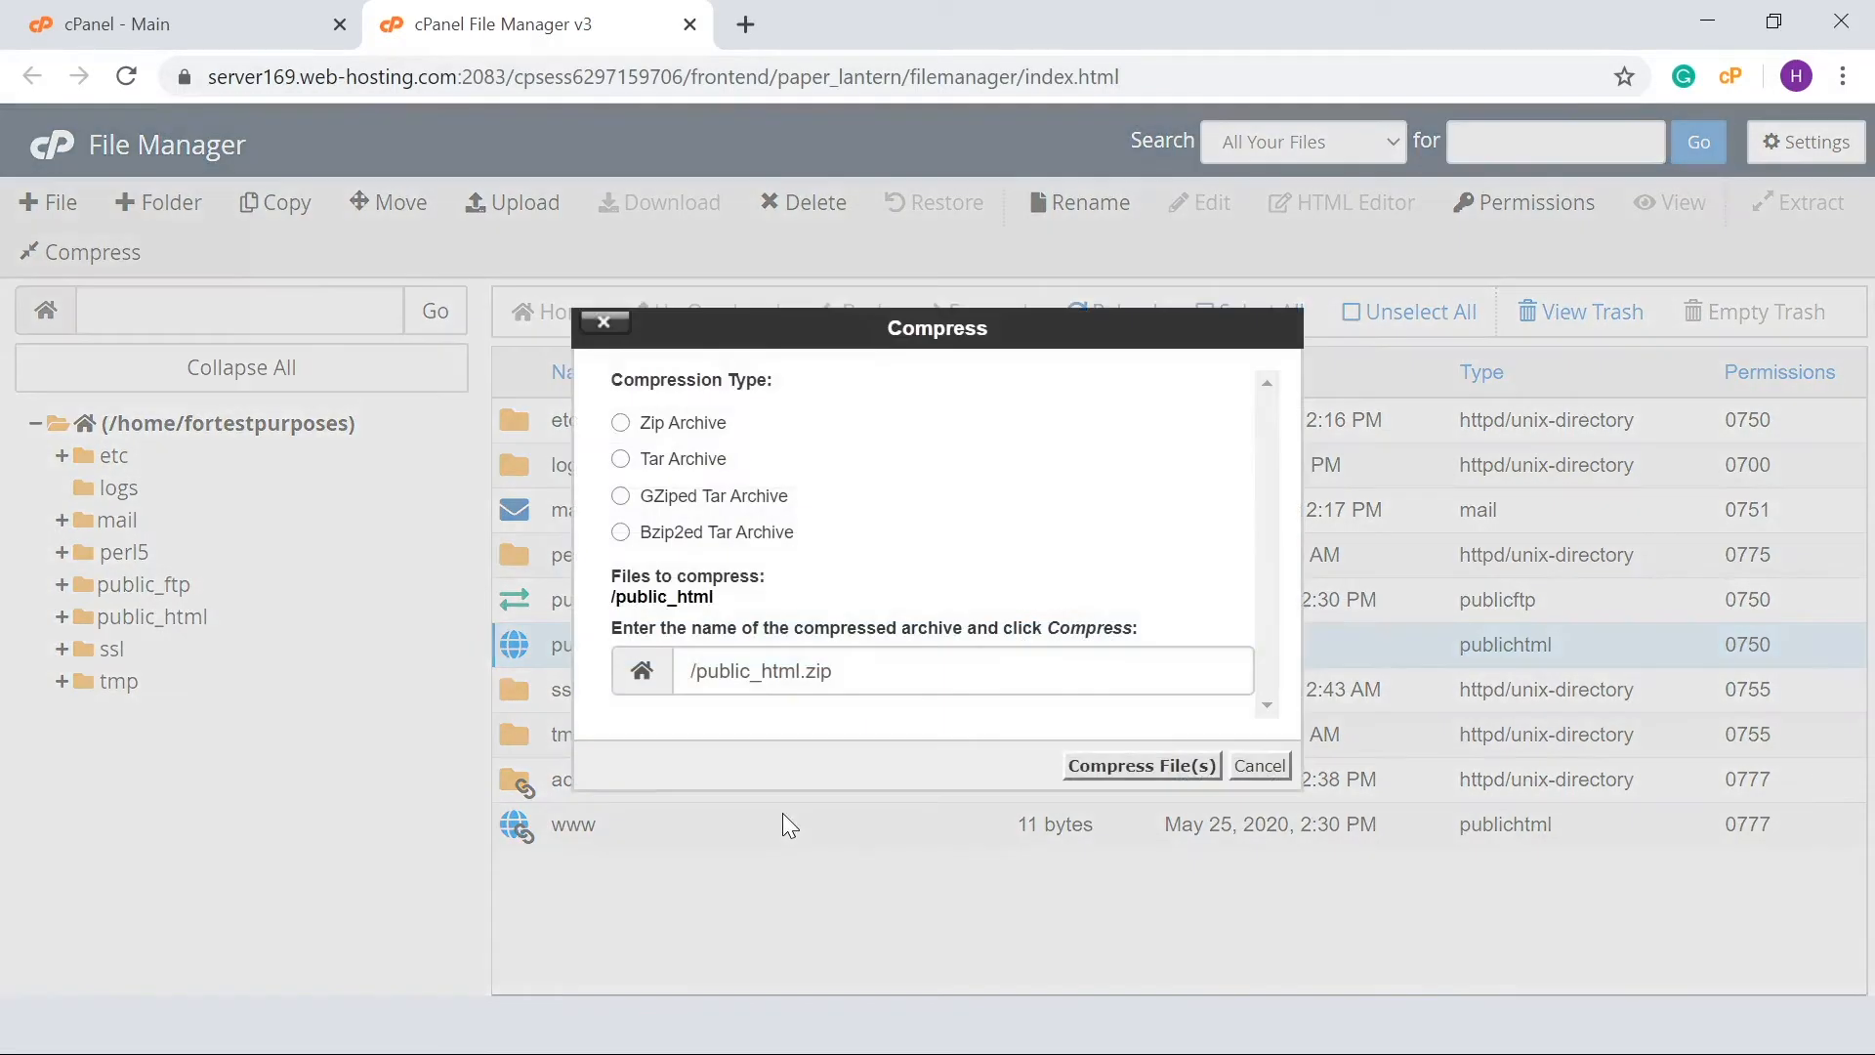
click(671, 435)
click(1104, 768)
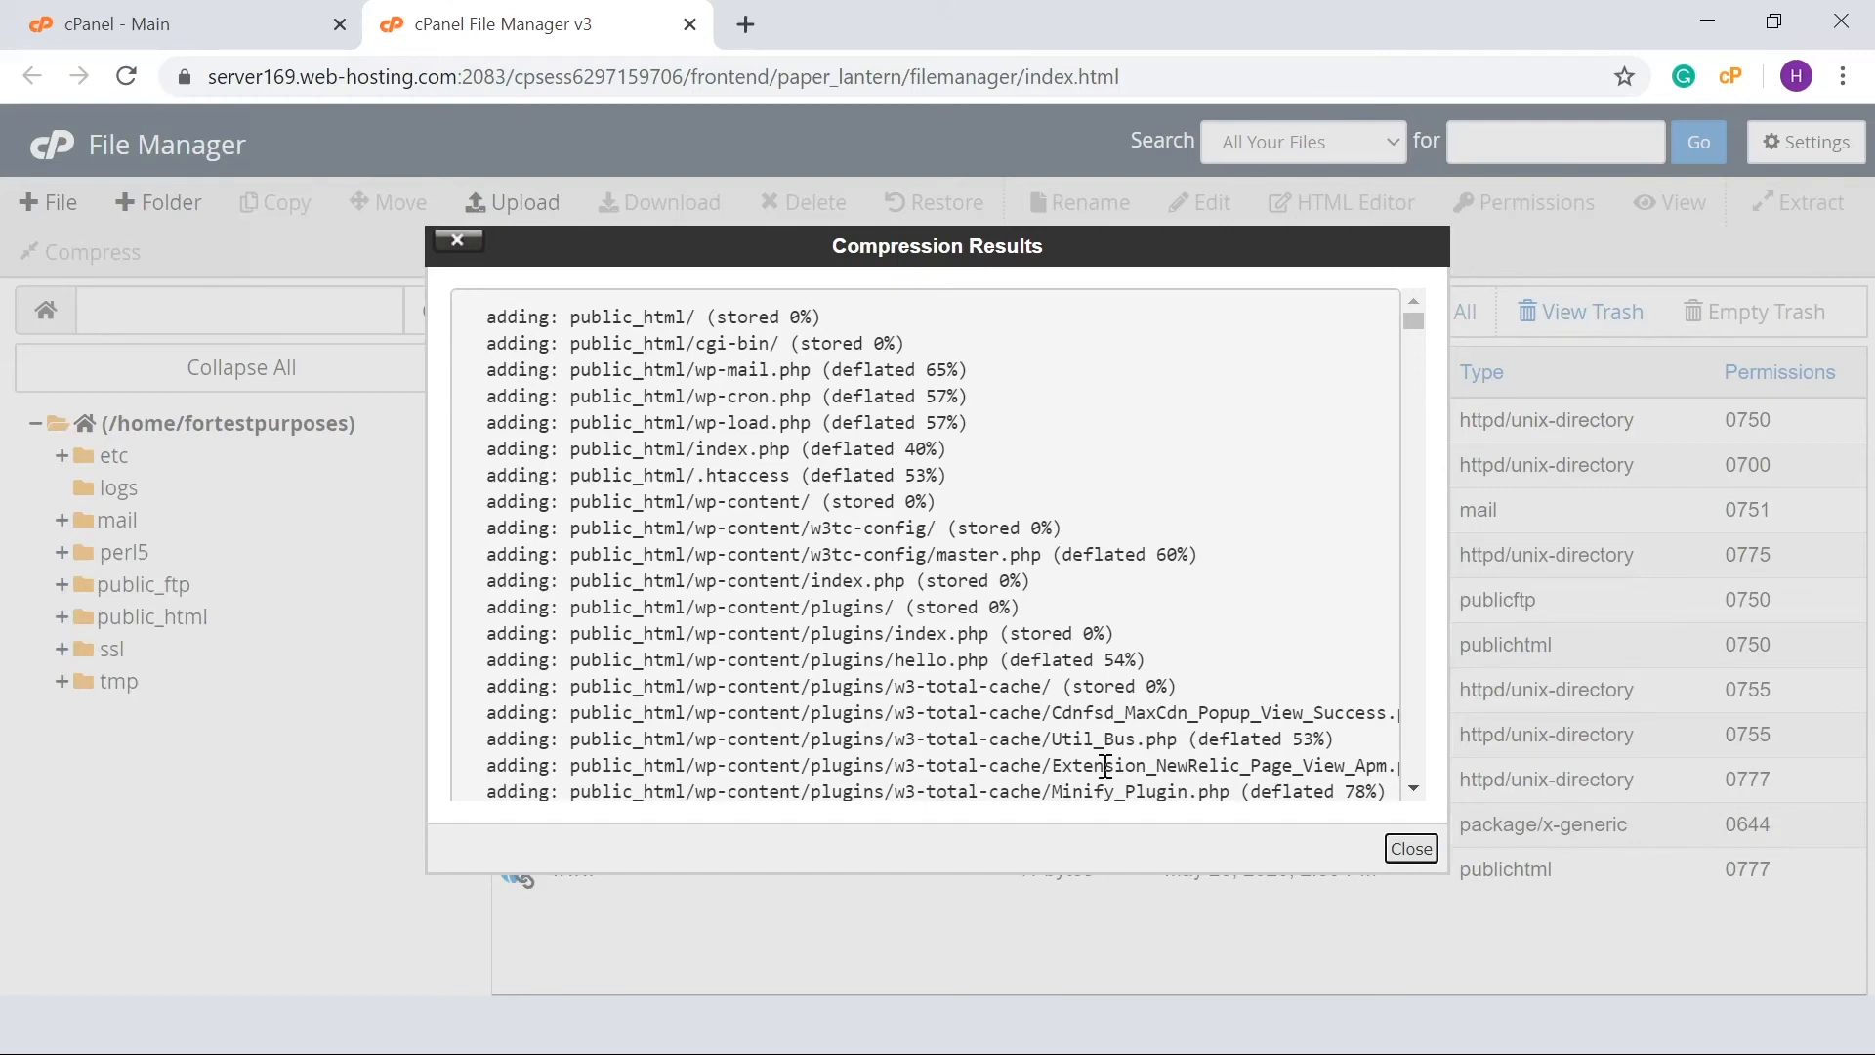
Dismiss the Compression Results and select the new 47.94 MB public_html.zip archive.
click(1410, 852)
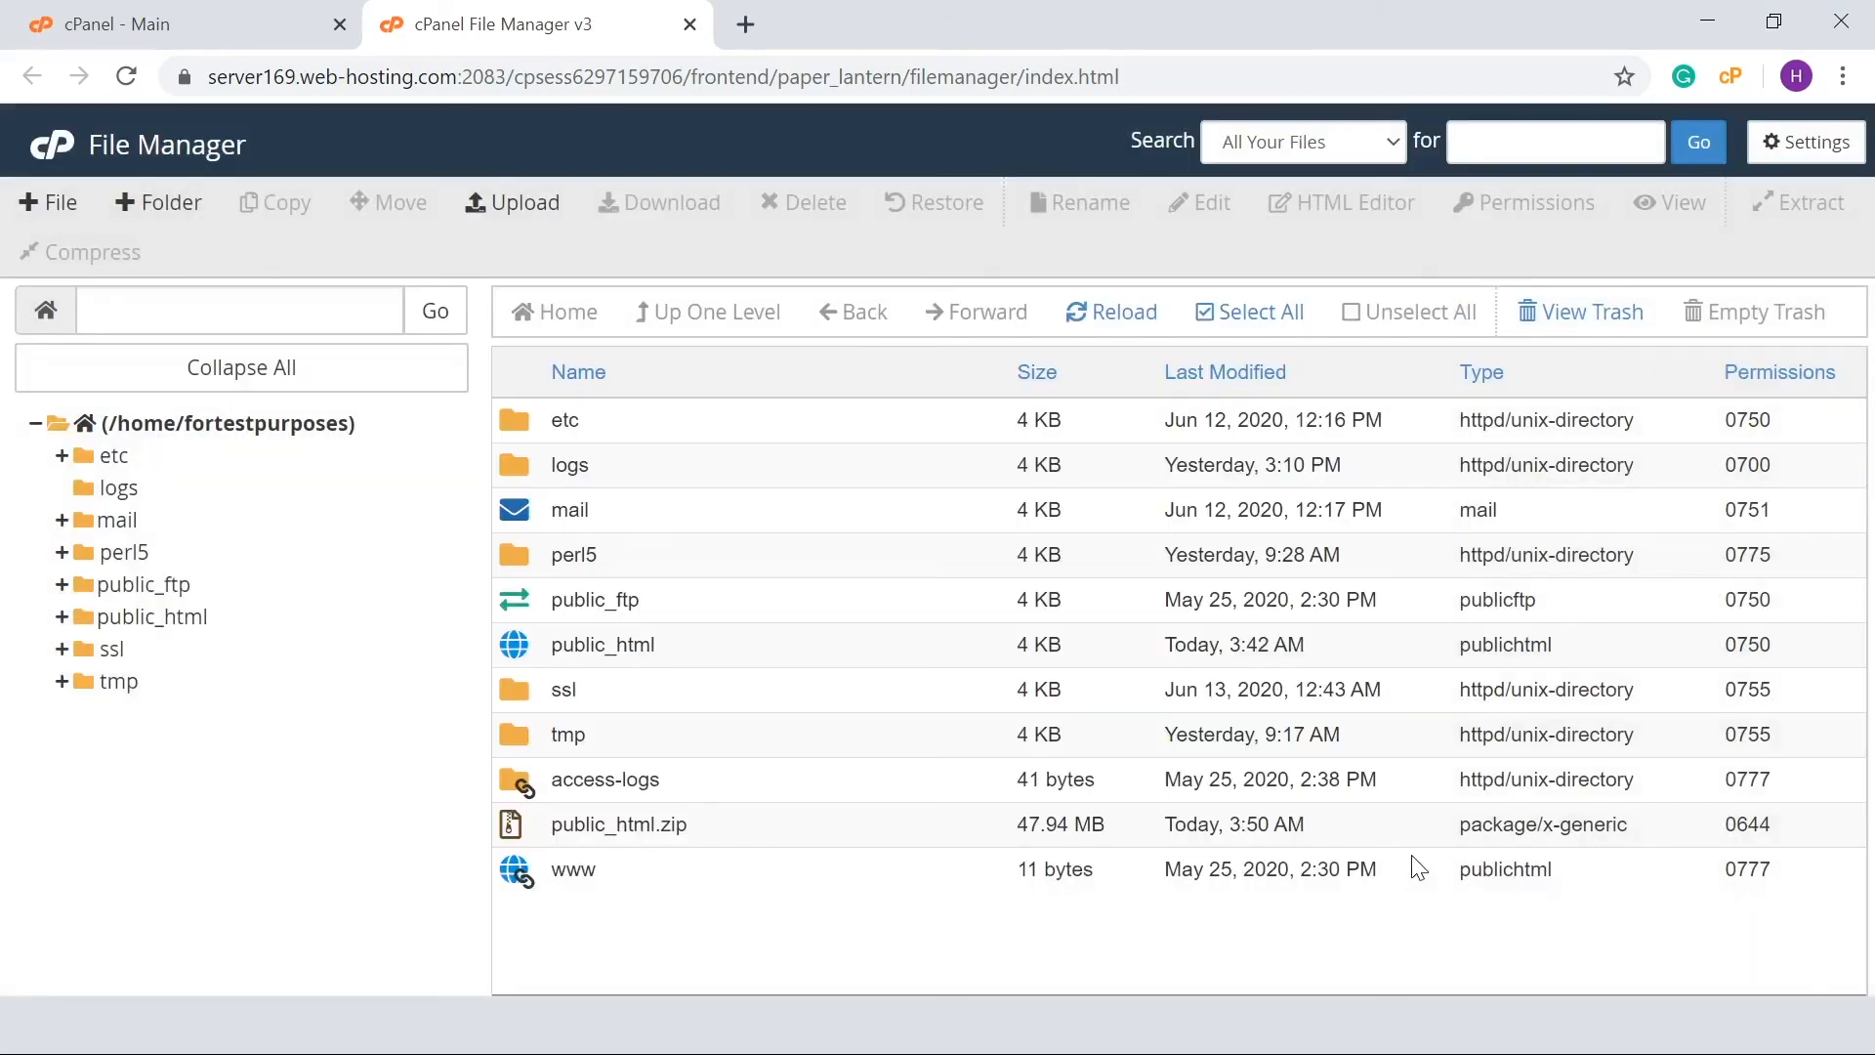
click(930, 834)
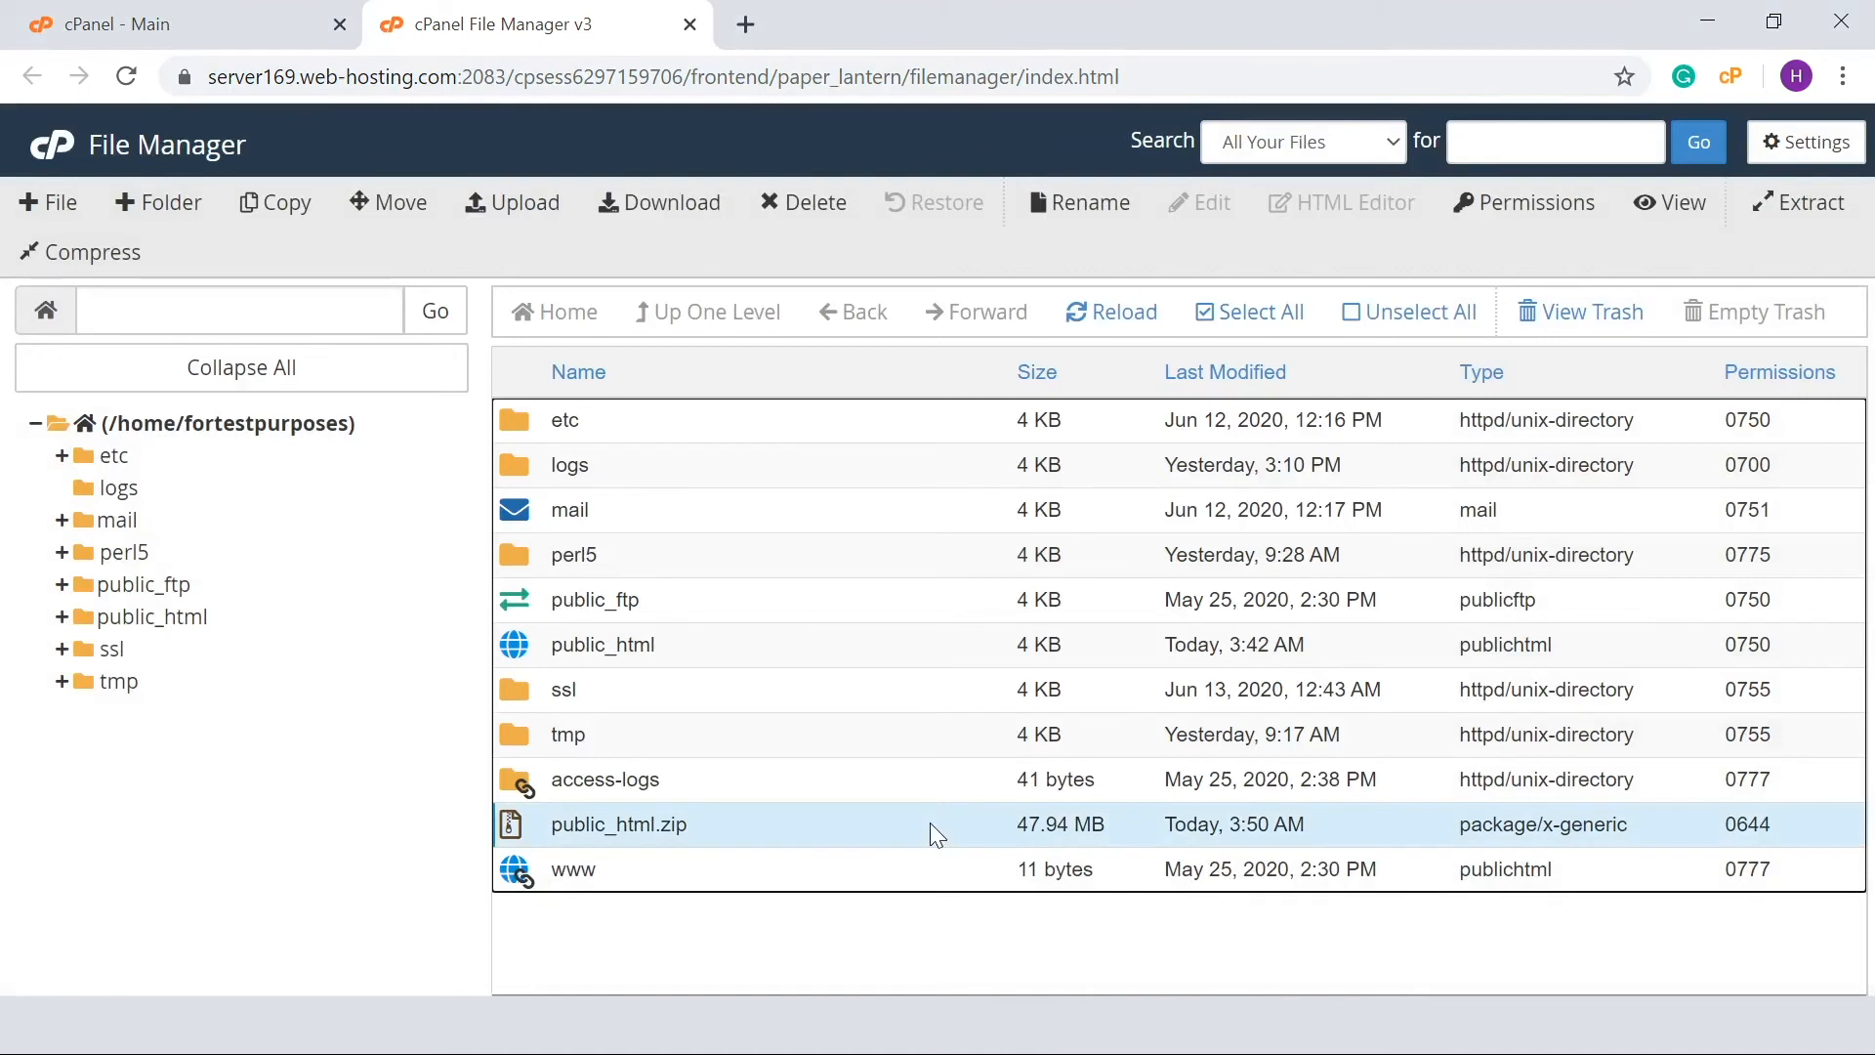